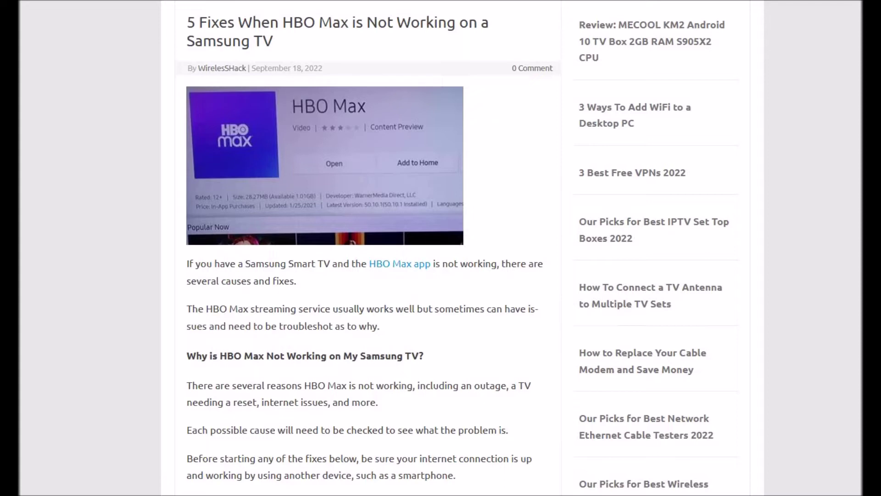
{"action": "scroll", "coordinate": [440, 248], "scroll_direction": "down", "scroll_amount": 5}
{"action": "scroll", "coordinate": [441, 248], "scroll_direction": "down", "scroll_amount": 3}
{"action": "scroll", "coordinate": [442, 248], "scroll_direction": "down", "scroll_amount": 2}
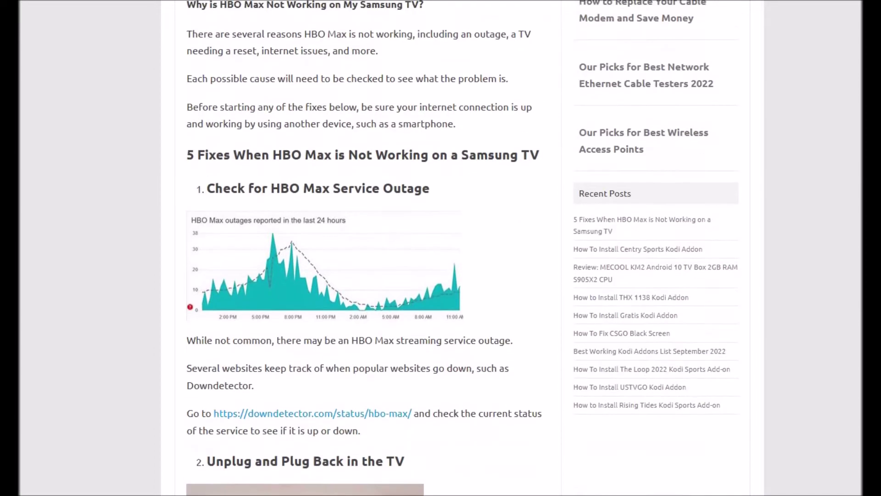
{"action": "scroll", "coordinate": [441, 249], "scroll_direction": "down", "scroll_amount": 1}
{"action": "scroll", "coordinate": [440, 248], "scroll_direction": "up", "scroll_amount": 2}
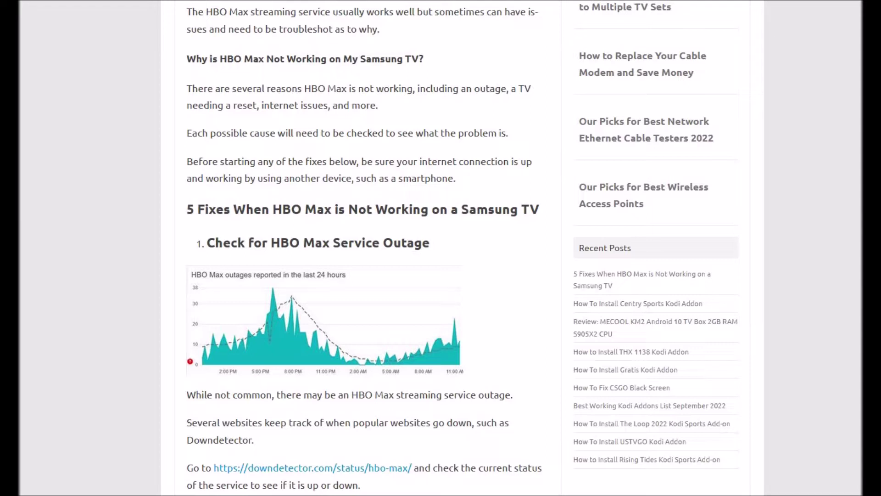
Step: Open the article's Downdetector HBO Max status link in a new tab and view it
{"action": "right_click", "coordinate": [312, 468]}
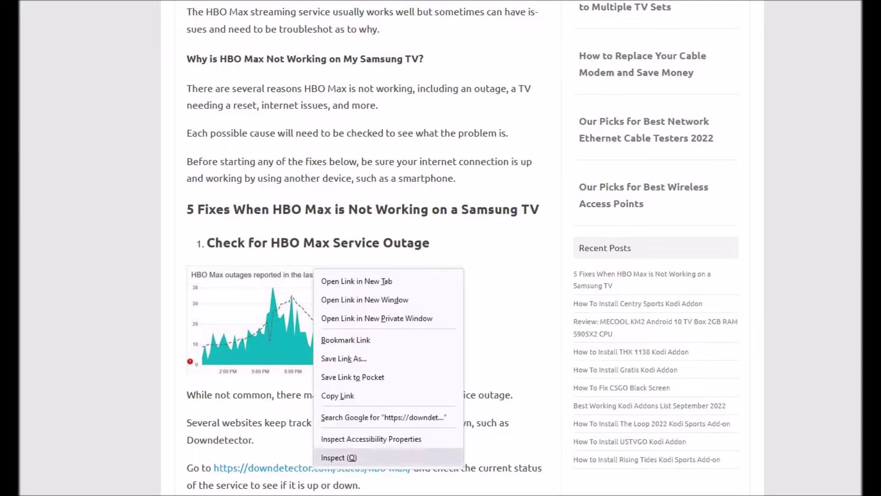
{"action": "left_click", "coordinate": [359, 276]}
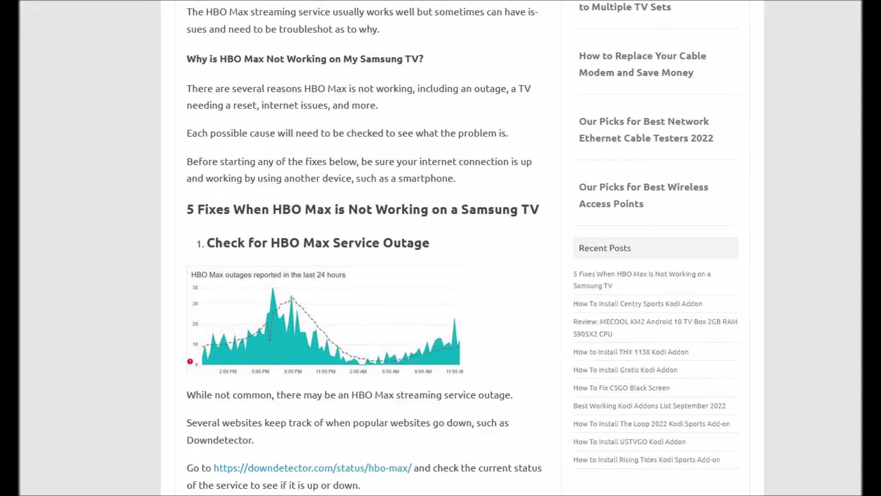
{"action": "key", "text": "ctrl+Tab"}
{"action": "scroll", "coordinate": [348, 276], "scroll_direction": "down", "scroll_amount": 3}
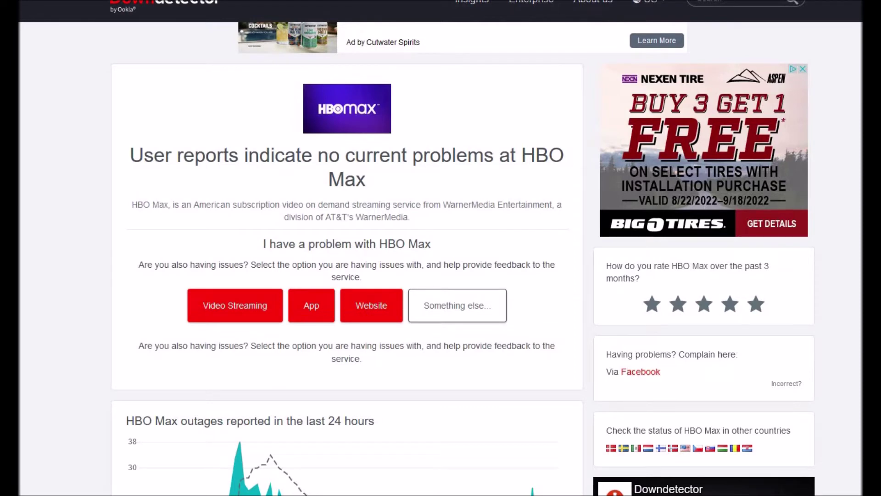
{"action": "scroll", "coordinate": [347, 276], "scroll_direction": "down", "scroll_amount": 3}
{"action": "scroll", "coordinate": [347, 276], "scroll_direction": "down", "scroll_amount": 2}
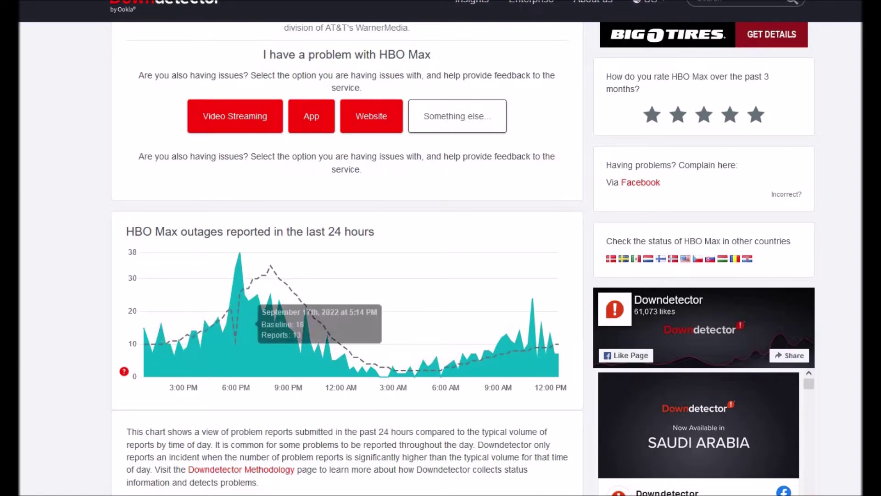
{"action": "scroll", "coordinate": [347, 276], "scroll_direction": "up", "scroll_amount": 3}
{"action": "scroll", "coordinate": [347, 275], "scroll_direction": "up", "scroll_amount": 2}
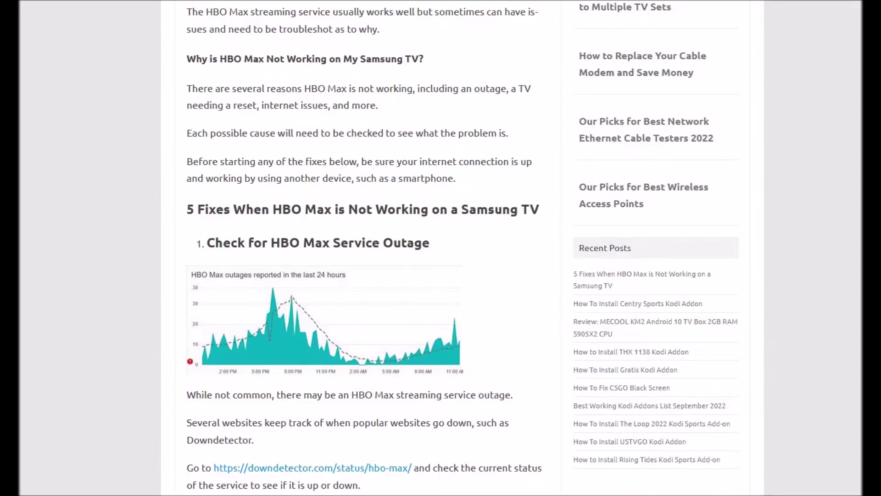
{"action": "scroll", "coordinate": [441, 248], "scroll_direction": "down", "scroll_amount": 5}
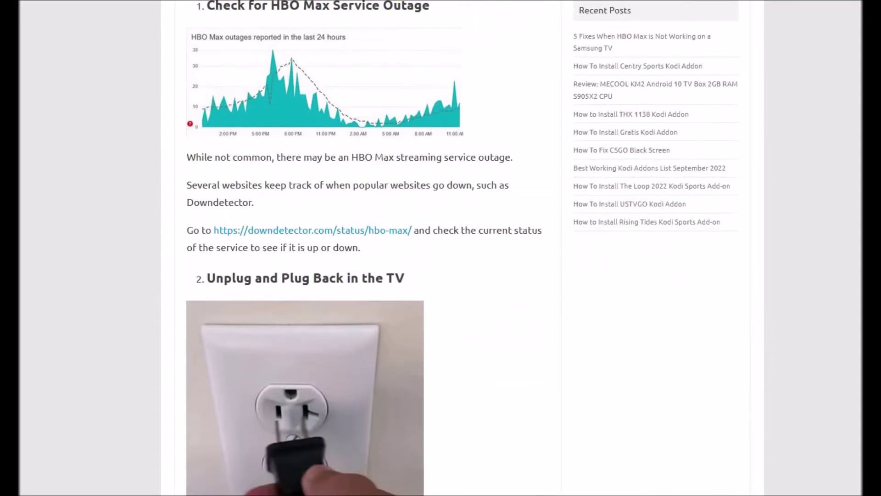
{"action": "scroll", "coordinate": [441, 248], "scroll_direction": "down", "scroll_amount": 5}
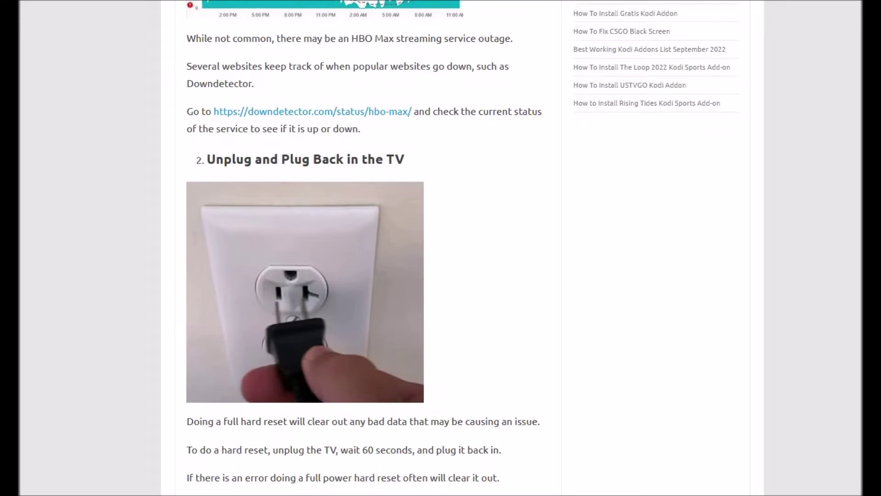
{"action": "scroll", "coordinate": [441, 248], "scroll_direction": "down", "scroll_amount": 2}
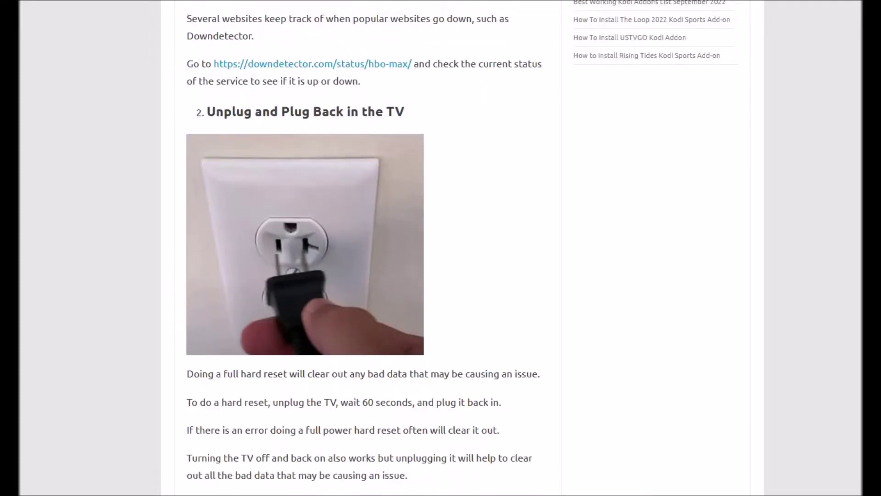
{"action": "scroll", "coordinate": [441, 248], "scroll_direction": "down", "scroll_amount": 2}
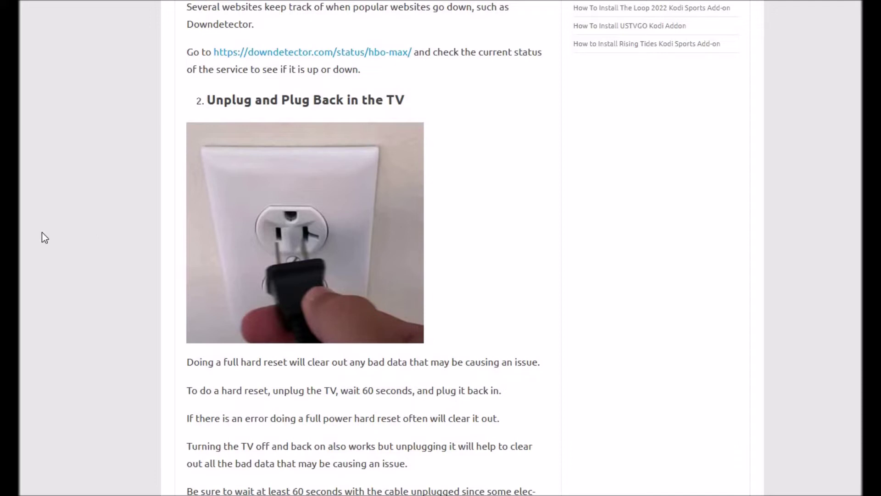
{"action": "scroll", "coordinate": [43, 232], "scroll_direction": "down", "scroll_amount": 2}
{"action": "scroll", "coordinate": [43, 233], "scroll_direction": "down", "scroll_amount": 2}
{"action": "scroll", "coordinate": [42, 232], "scroll_direction": "down", "scroll_amount": 2}
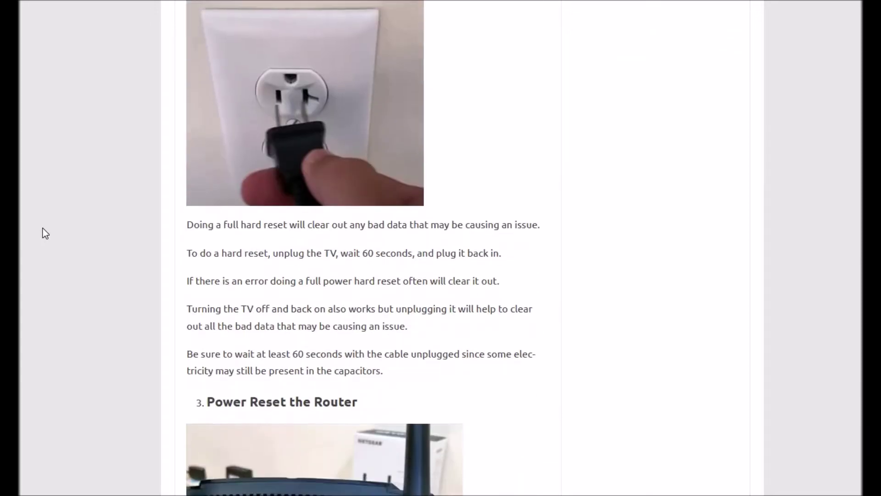
{"action": "scroll", "coordinate": [43, 228], "scroll_direction": "down", "scroll_amount": 2}
{"action": "scroll", "coordinate": [43, 227], "scroll_direction": "down", "scroll_amount": 1}
{"action": "scroll", "coordinate": [43, 228], "scroll_direction": "down", "scroll_amount": 1}
{"action": "scroll", "coordinate": [43, 228], "scroll_direction": "down", "scroll_amount": 1}
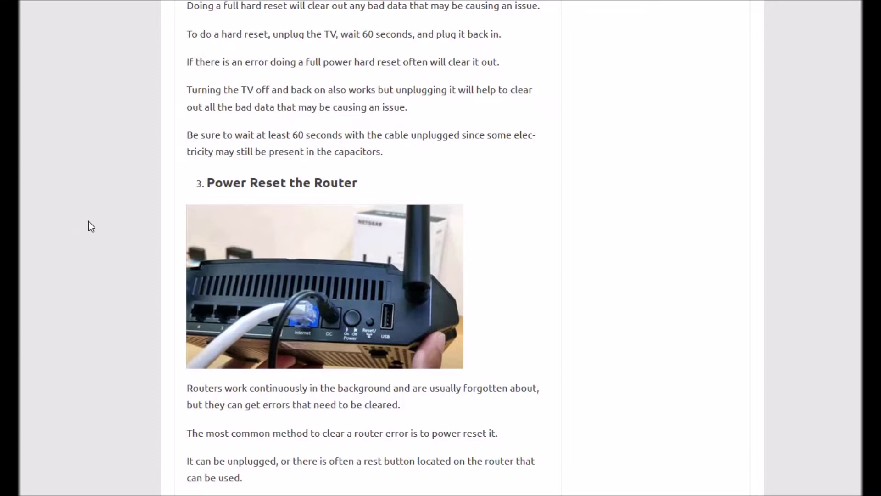
{"action": "scroll", "coordinate": [88, 221], "scroll_direction": "down", "scroll_amount": 1}
{"action": "scroll", "coordinate": [88, 222], "scroll_direction": "down", "scroll_amount": 1}
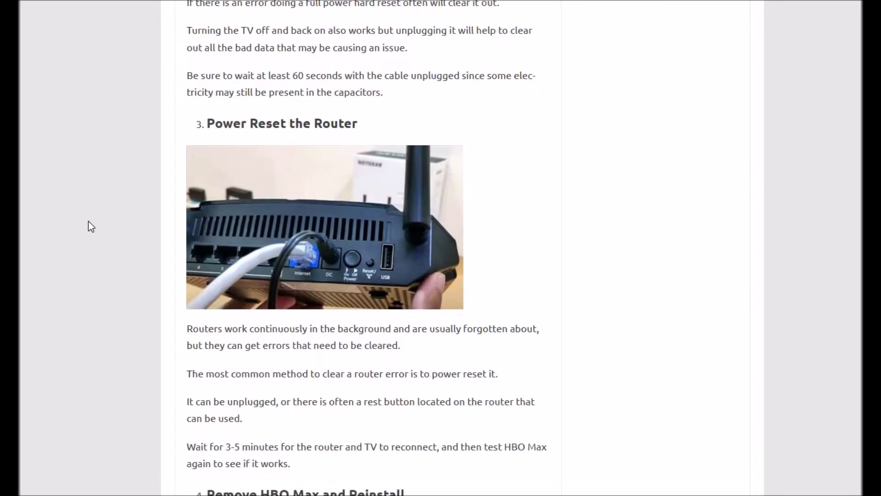
{"action": "scroll", "coordinate": [89, 221], "scroll_direction": "down", "scroll_amount": 1}
{"action": "scroll", "coordinate": [88, 221], "scroll_direction": "down", "scroll_amount": 2}
{"action": "scroll", "coordinate": [79, 224], "scroll_direction": "down", "scroll_amount": 1}
{"action": "scroll", "coordinate": [79, 224], "scroll_direction": "down", "scroll_amount": 1}
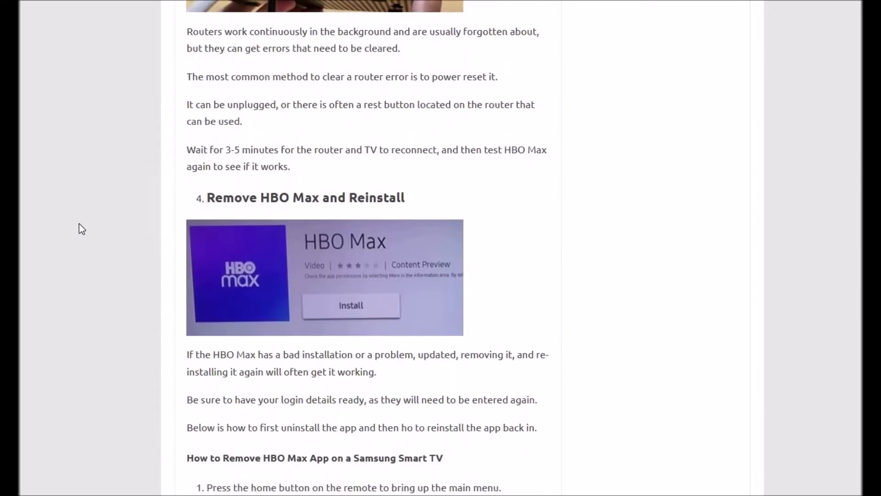
{"action": "scroll", "coordinate": [80, 224], "scroll_direction": "down", "scroll_amount": 1}
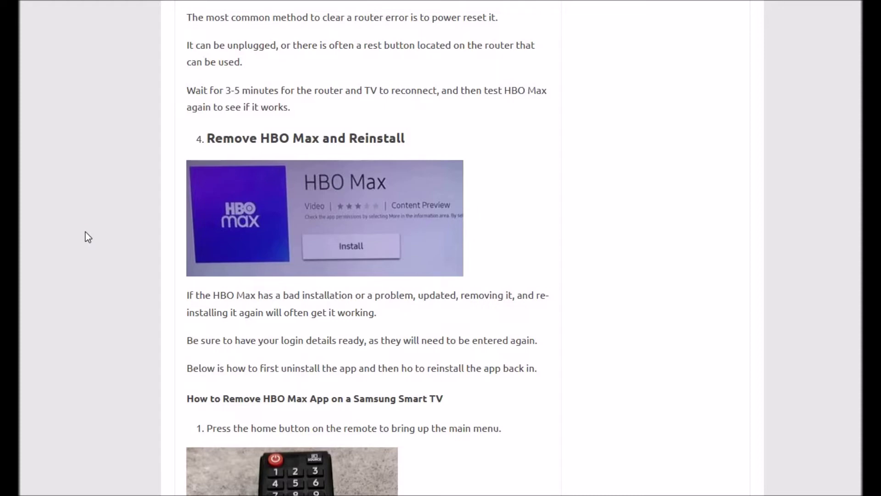
{"action": "scroll", "coordinate": [366, 248], "scroll_direction": "down", "scroll_amount": 5}
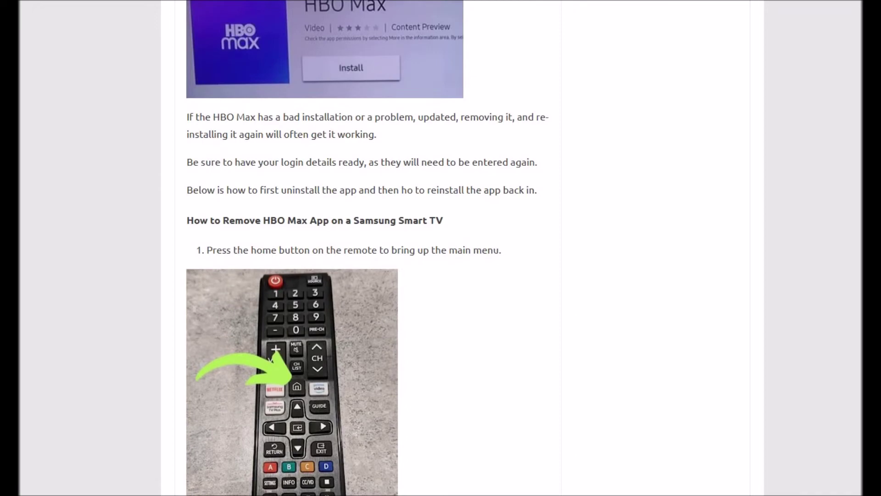
{"action": "scroll", "coordinate": [365, 248], "scroll_direction": "down", "scroll_amount": 2}
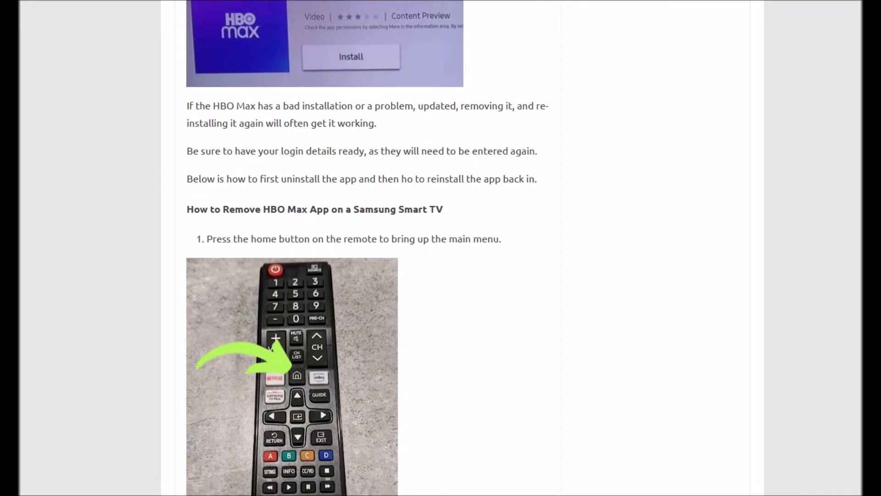
{"action": "scroll", "coordinate": [365, 248], "scroll_direction": "down", "scroll_amount": 2}
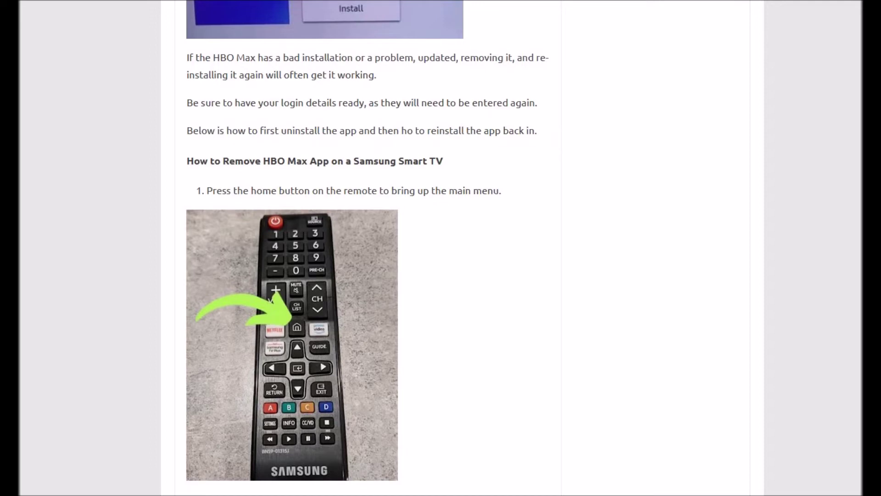
{"action": "scroll", "coordinate": [365, 248], "scroll_direction": "down", "scroll_amount": 3}
{"action": "scroll", "coordinate": [364, 248], "scroll_direction": "down", "scroll_amount": 3}
{"action": "scroll", "coordinate": [365, 249], "scroll_direction": "down", "scroll_amount": 3}
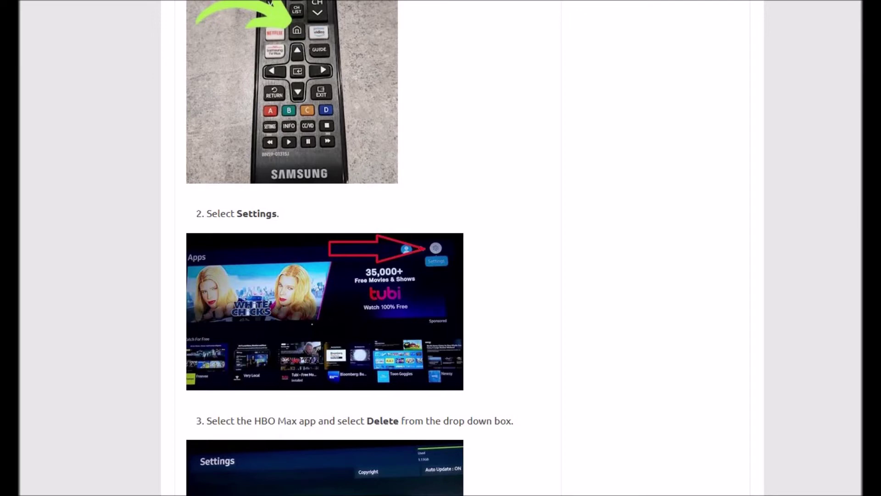
{"action": "scroll", "coordinate": [365, 248], "scroll_direction": "down", "scroll_amount": 2}
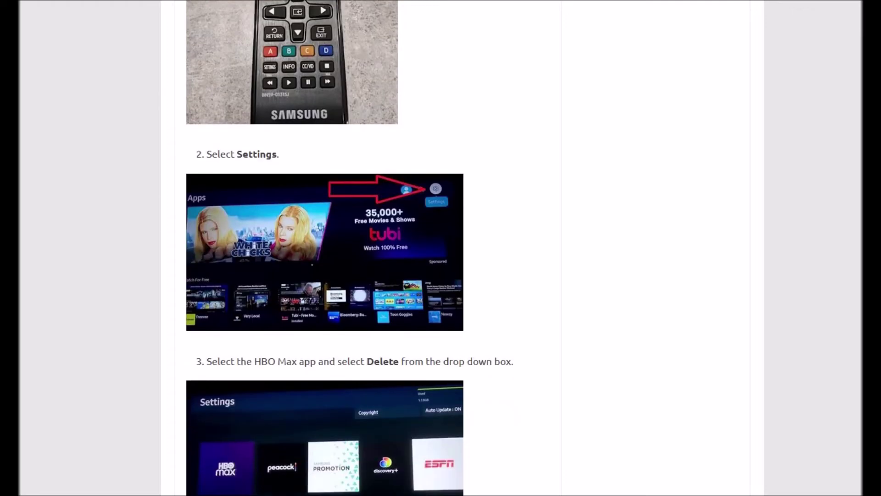
{"action": "scroll", "coordinate": [365, 247], "scroll_direction": "down", "scroll_amount": 3}
{"action": "scroll", "coordinate": [365, 248], "scroll_direction": "down", "scroll_amount": 2}
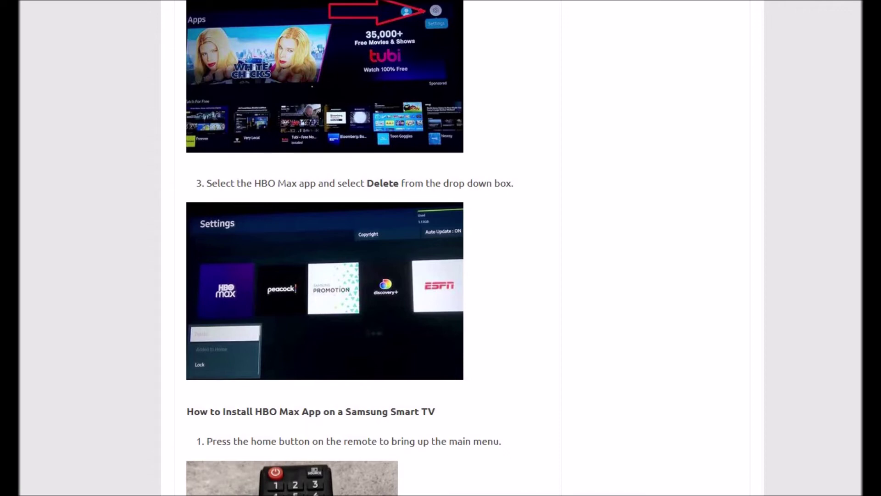
{"action": "scroll", "coordinate": [441, 248], "scroll_direction": "down", "scroll_amount": 4}
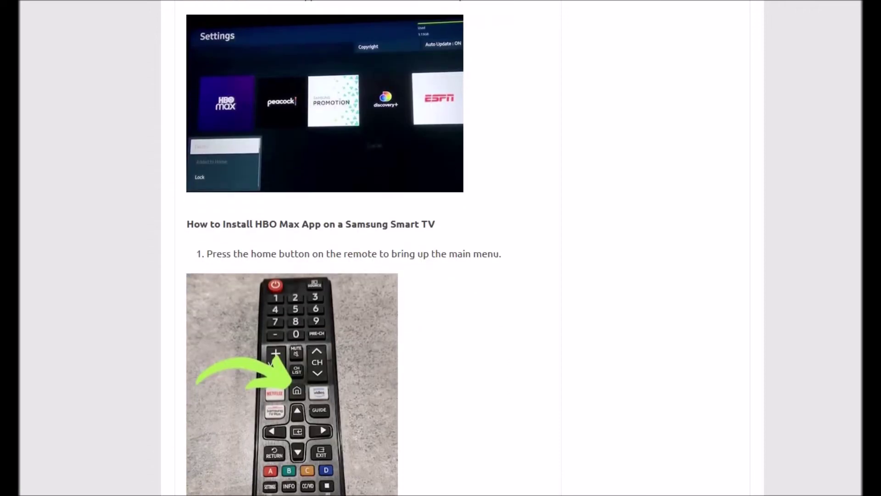
{"action": "scroll", "coordinate": [440, 249], "scroll_direction": "down", "scroll_amount": 5}
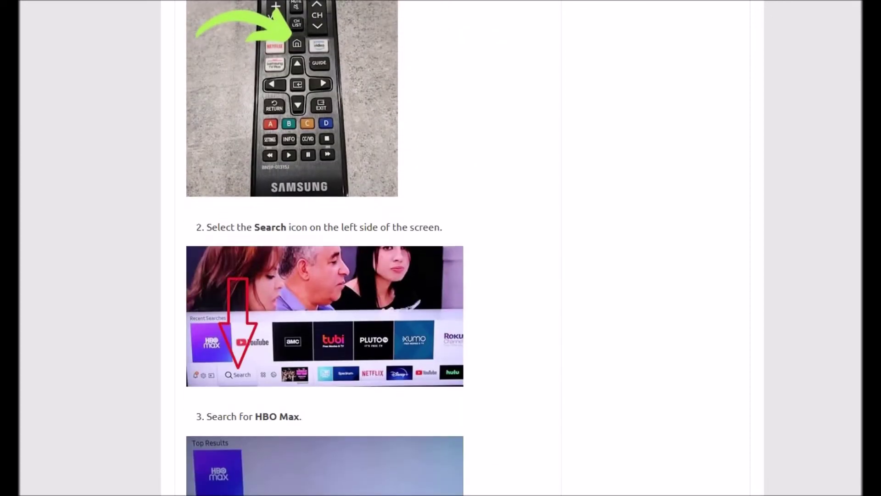
{"action": "scroll", "coordinate": [442, 248], "scroll_direction": "down", "scroll_amount": 4}
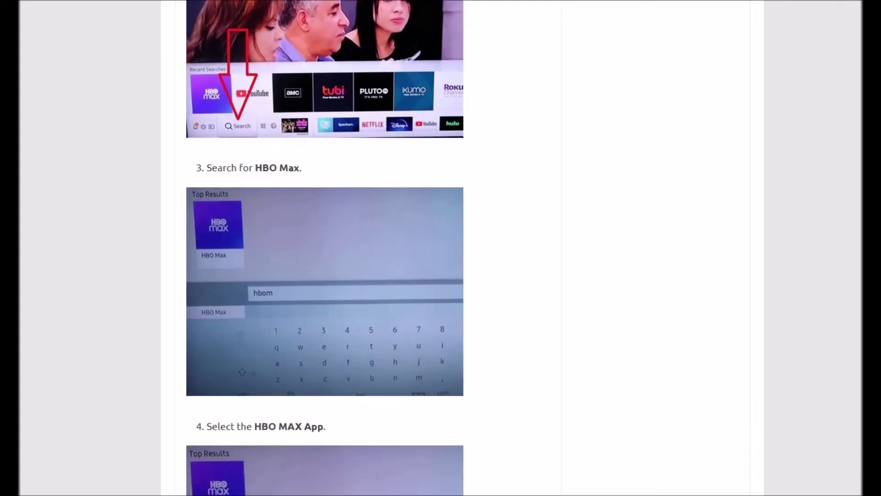
{"action": "scroll", "coordinate": [440, 248], "scroll_direction": "down", "scroll_amount": 3}
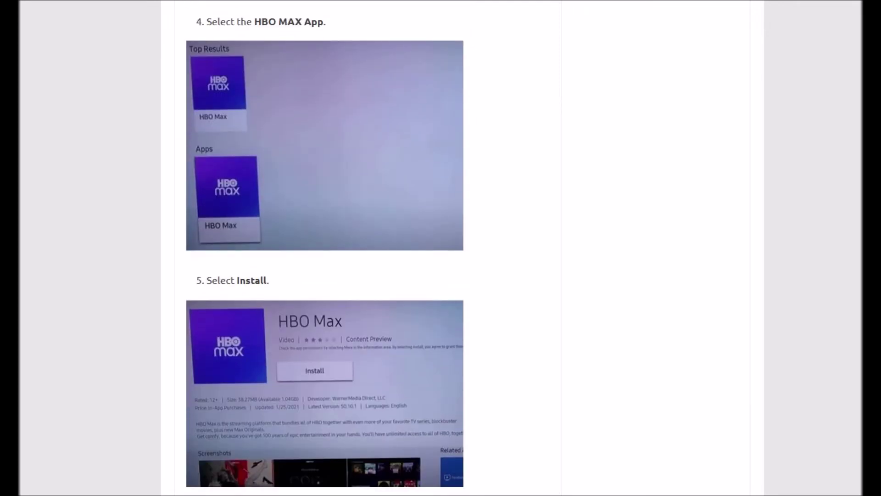
{"action": "scroll", "coordinate": [441, 248], "scroll_direction": "down", "scroll_amount": 4}
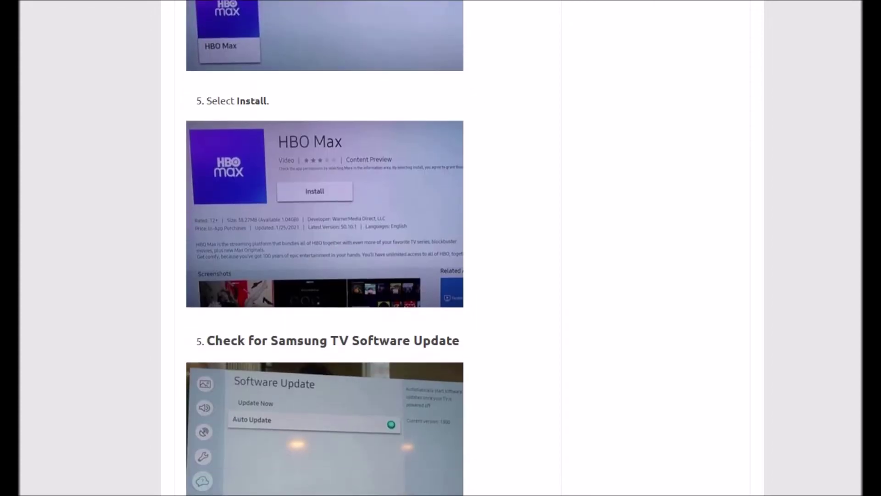
{"action": "scroll", "coordinate": [441, 248], "scroll_direction": "down", "scroll_amount": 2}
{"action": "scroll", "coordinate": [441, 248], "scroll_direction": "down", "scroll_amount": 2}
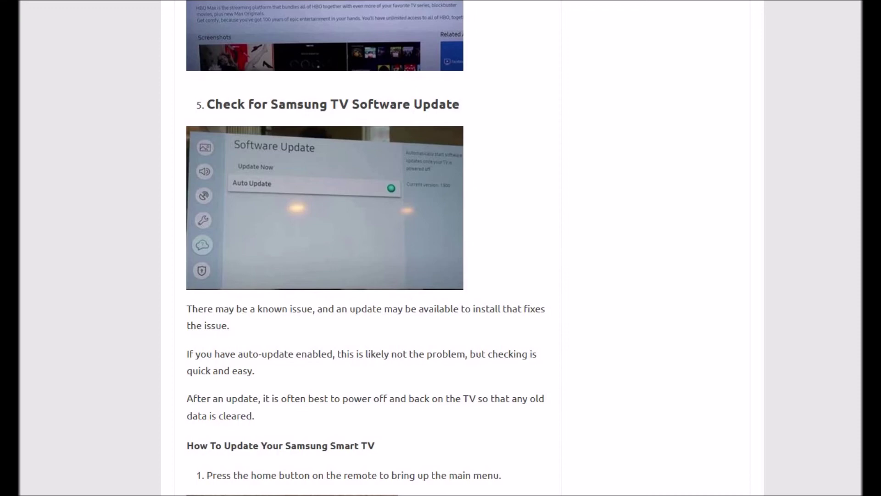
{"action": "scroll", "coordinate": [365, 247], "scroll_direction": "down", "scroll_amount": 2}
{"action": "scroll", "coordinate": [366, 248], "scroll_direction": "down", "scroll_amount": 2}
{"action": "scroll", "coordinate": [365, 248], "scroll_direction": "down", "scroll_amount": 2}
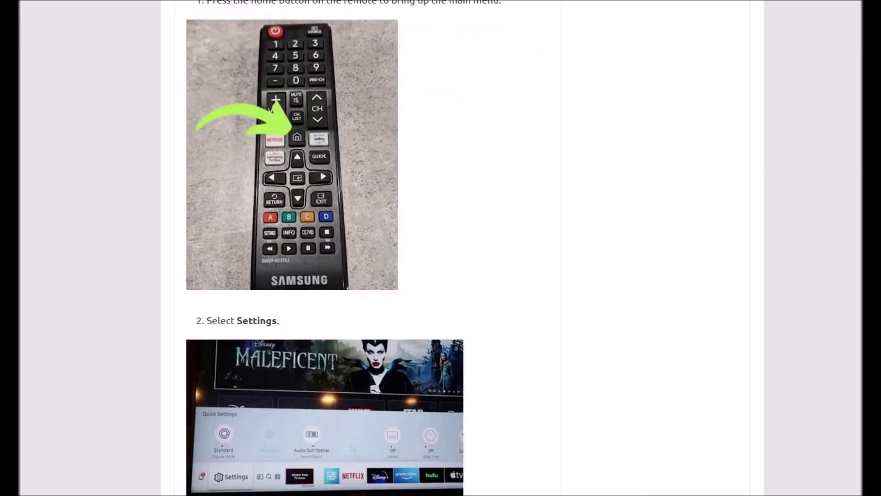
{"action": "scroll", "coordinate": [366, 247], "scroll_direction": "down", "scroll_amount": 2}
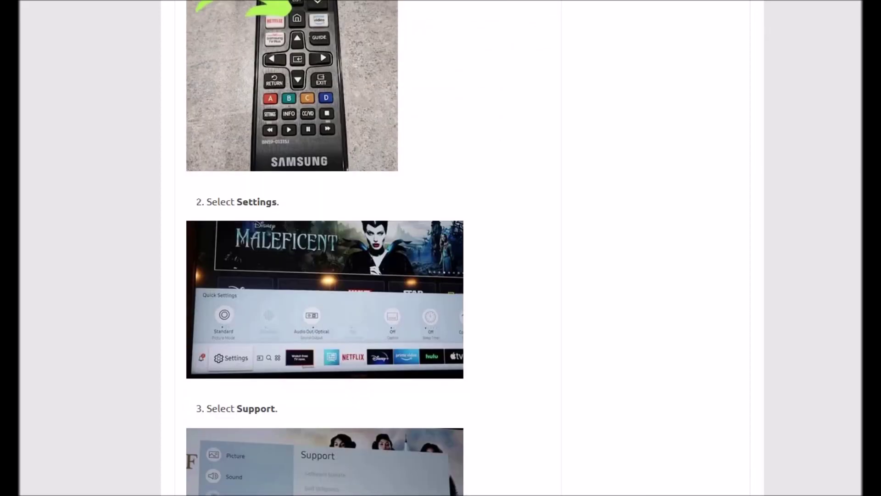
{"action": "scroll", "coordinate": [365, 247], "scroll_direction": "down", "scroll_amount": 2}
{"action": "scroll", "coordinate": [365, 248], "scroll_direction": "down", "scroll_amount": 2}
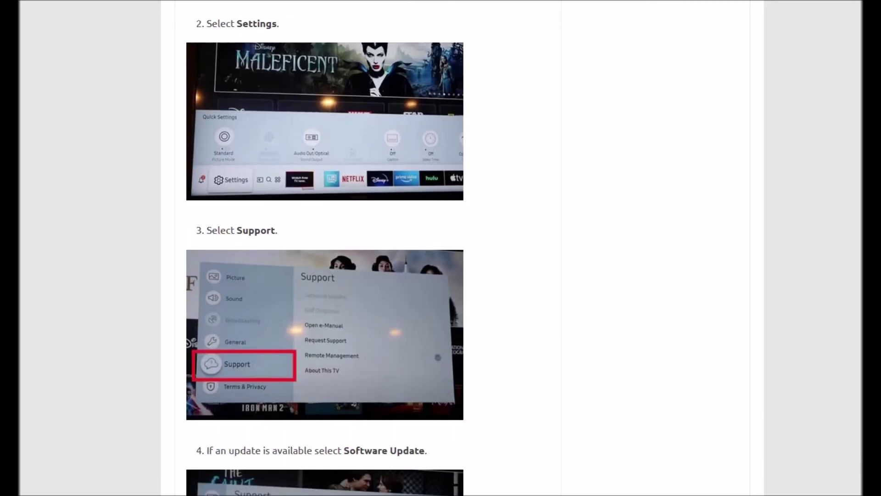
{"action": "scroll", "coordinate": [365, 247], "scroll_direction": "down", "scroll_amount": 2}
{"action": "scroll", "coordinate": [365, 248], "scroll_direction": "down", "scroll_amount": 2}
{"action": "scroll", "coordinate": [365, 249], "scroll_direction": "down", "scroll_amount": 1}
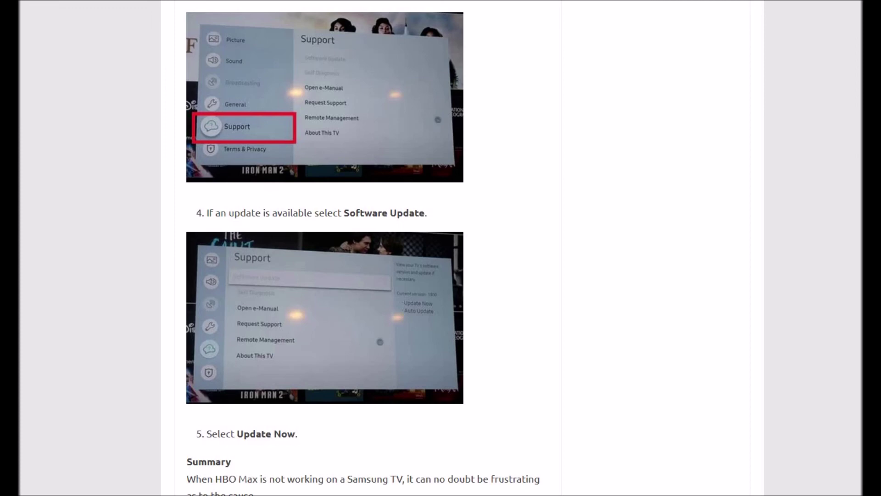
{"action": "scroll", "coordinate": [365, 248], "scroll_direction": "up", "scroll_amount": 5}
{"action": "scroll", "coordinate": [366, 248], "scroll_direction": "up", "scroll_amount": 5}
{"action": "scroll", "coordinate": [365, 248], "scroll_direction": "up", "scroll_amount": 5}
{"action": "scroll", "coordinate": [365, 247], "scroll_direction": "up", "scroll_amount": 5}
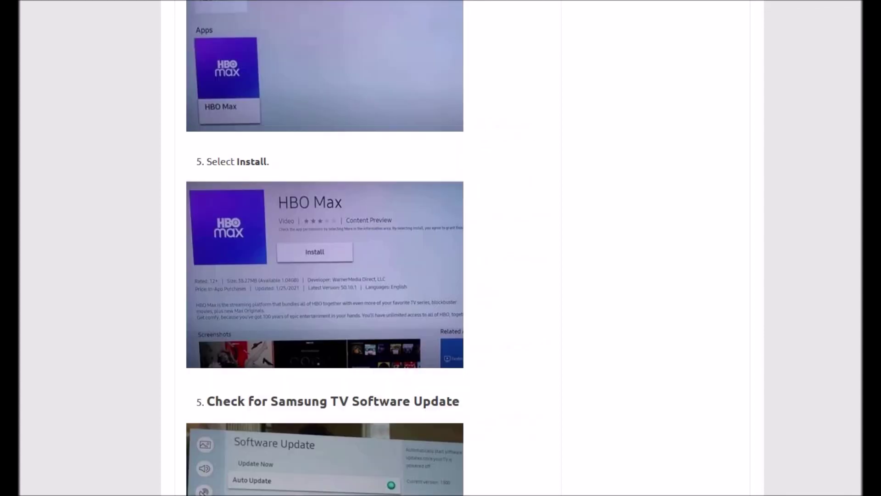
{"action": "scroll", "coordinate": [365, 248], "scroll_direction": "up", "scroll_amount": 5}
{"action": "scroll", "coordinate": [365, 248], "scroll_direction": "up", "scroll_amount": 5}
{"action": "scroll", "coordinate": [365, 248], "scroll_direction": "up", "scroll_amount": 5}
{"action": "scroll", "coordinate": [365, 248], "scroll_direction": "up", "scroll_amount": 5}
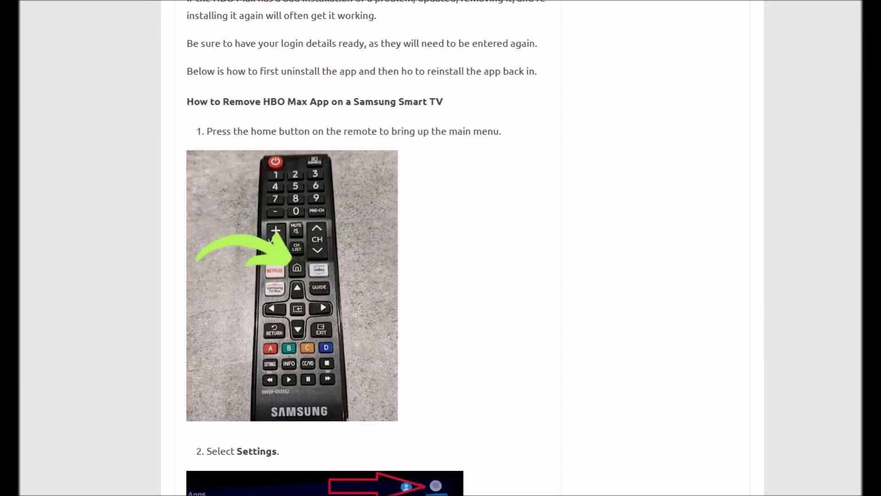
{"action": "scroll", "coordinate": [365, 248], "scroll_direction": "up", "scroll_amount": 5}
{"action": "scroll", "coordinate": [364, 248], "scroll_direction": "up", "scroll_amount": 5}
{"action": "scroll", "coordinate": [365, 248], "scroll_direction": "up", "scroll_amount": 5}
{"action": "scroll", "coordinate": [365, 248], "scroll_direction": "up", "scroll_amount": 5}
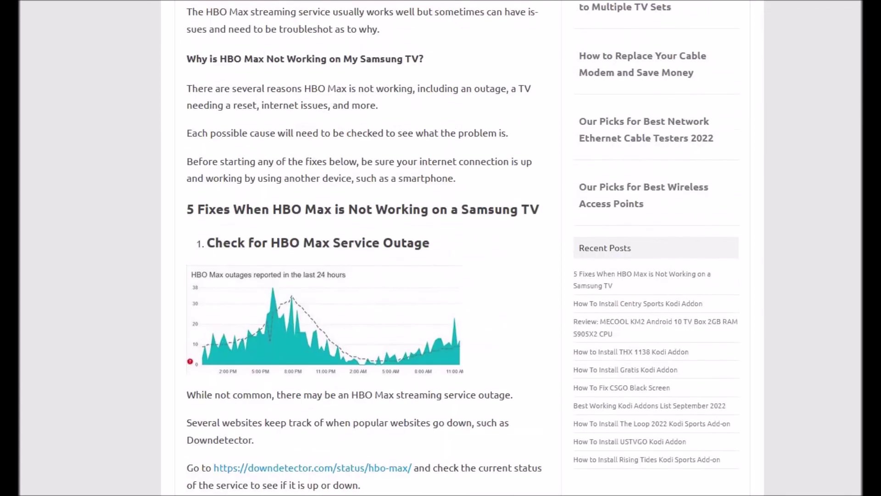
{"action": "scroll", "coordinate": [365, 248], "scroll_direction": "down", "scroll_amount": 2}
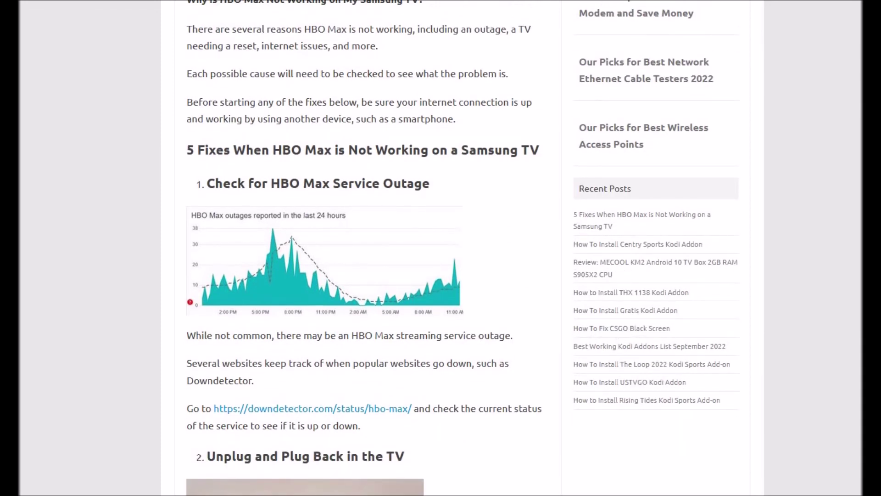